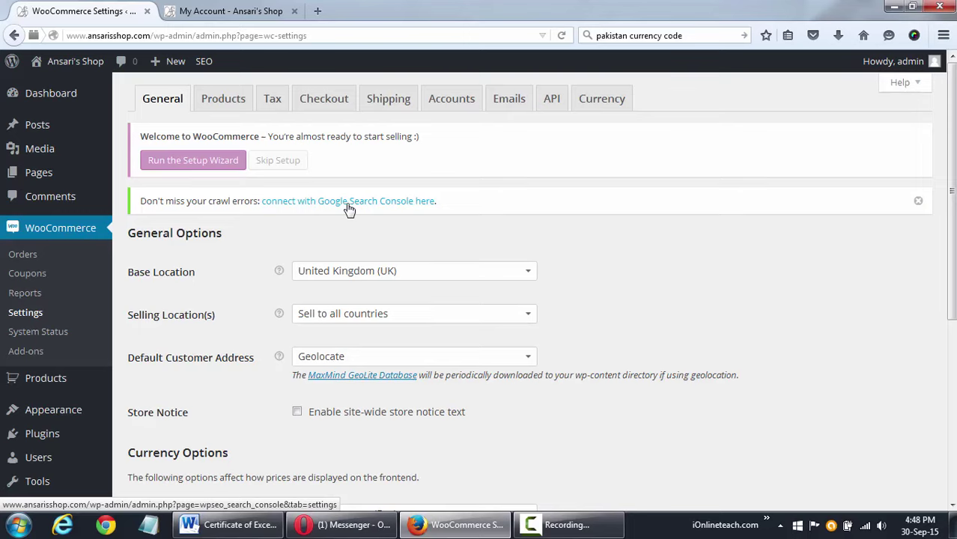
Open the store's checkout settings and review the coupon and guest checkout options.
click(335, 100)
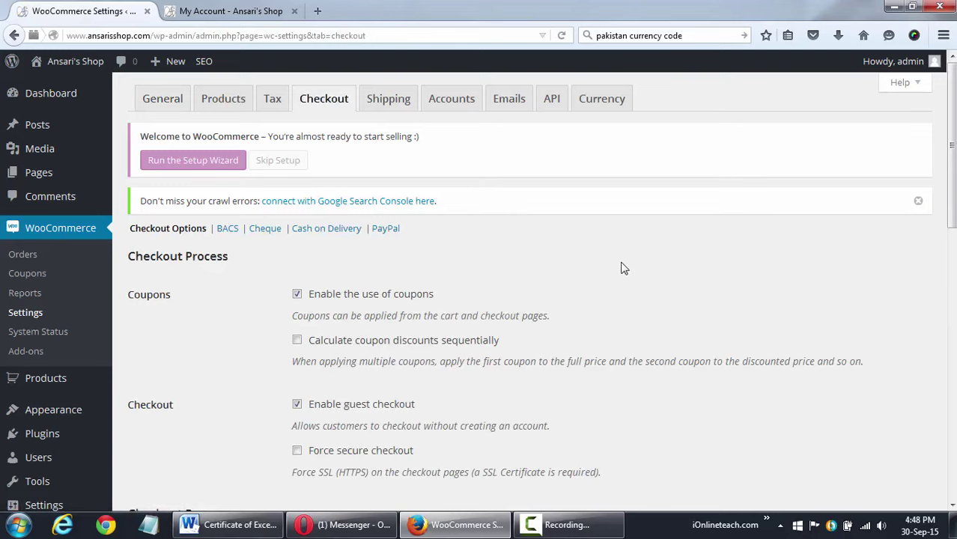
scroll(624, 268, down, 2)
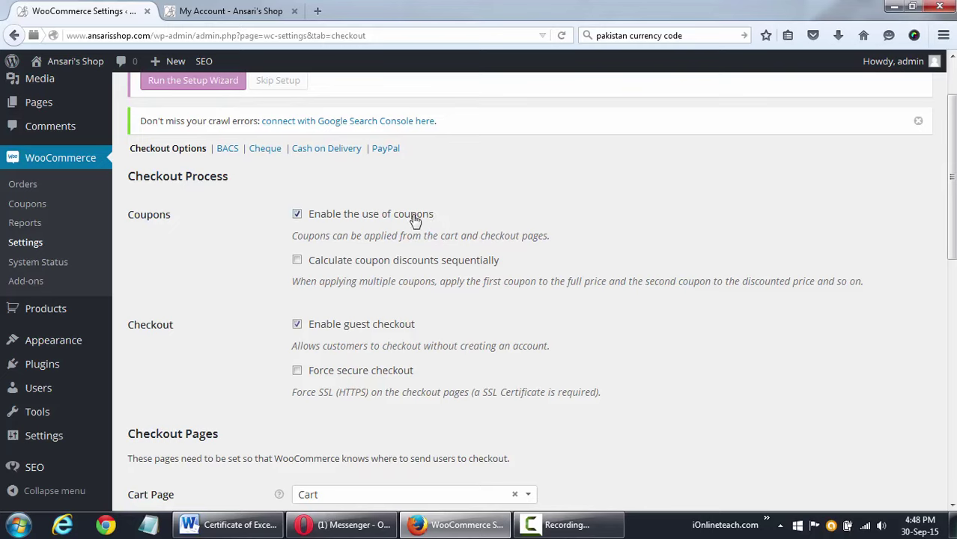
mouse_move(17, 308)
click(385, 325)
click(354, 330)
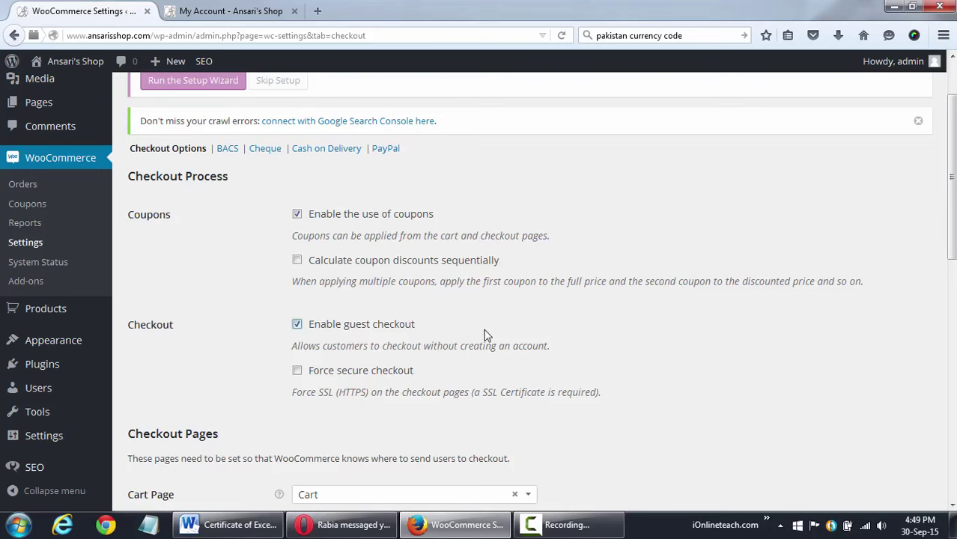
Review the pages available for the Cart Page, Checkout Page and Terms and Conditions settings.
scroll(487, 335, down, 5)
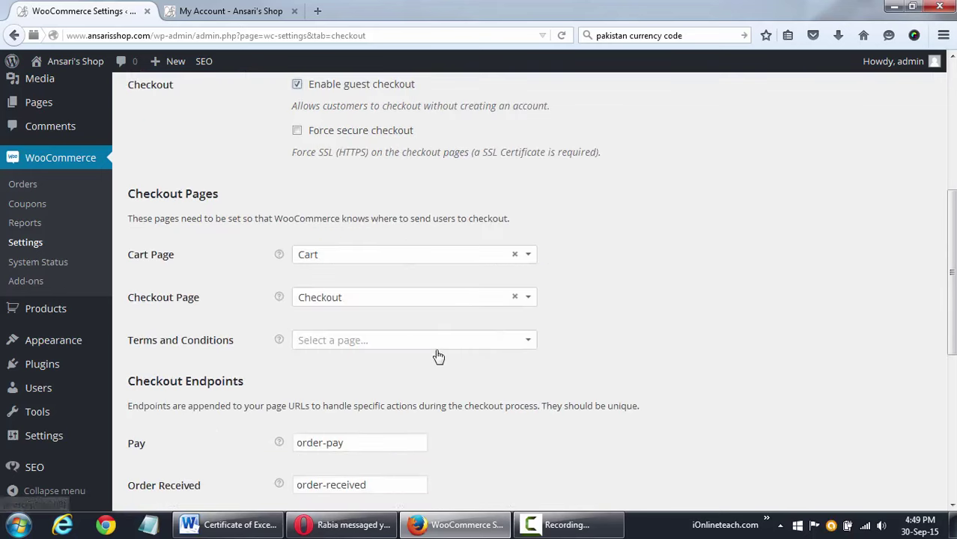
click(404, 265)
click(403, 262)
click(399, 302)
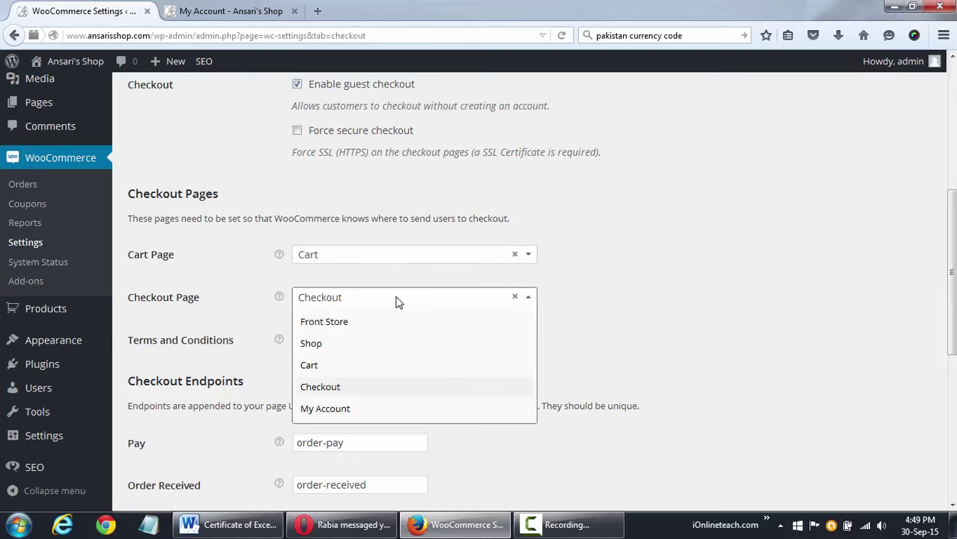
click(398, 301)
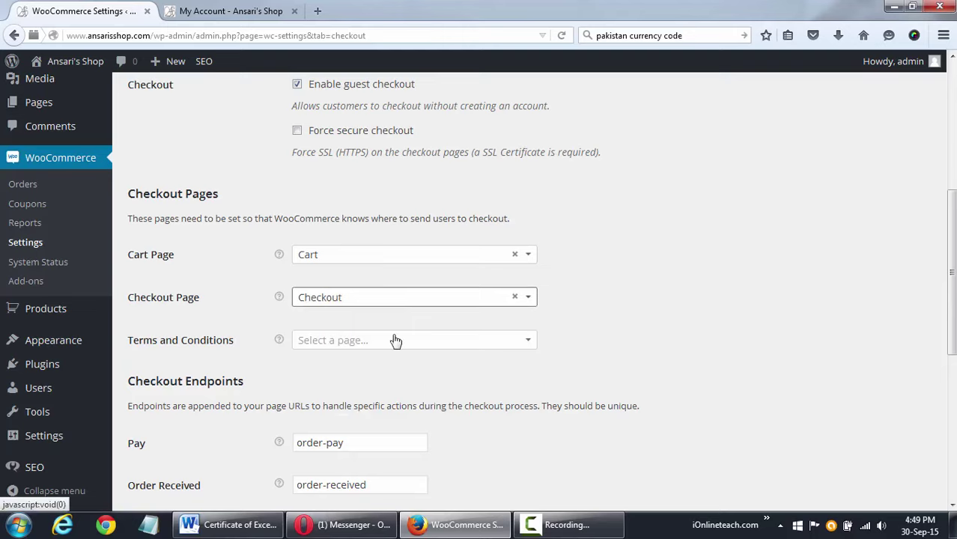
click(394, 340)
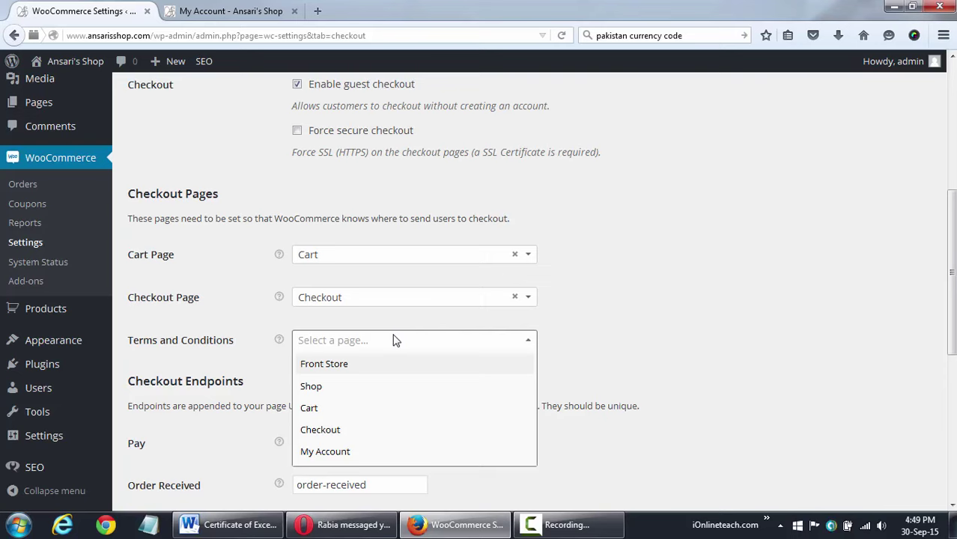
click(395, 341)
Review the checkout endpoints and the payment gateway list, and save the checkout settings.
scroll(757, 314, down, 3)
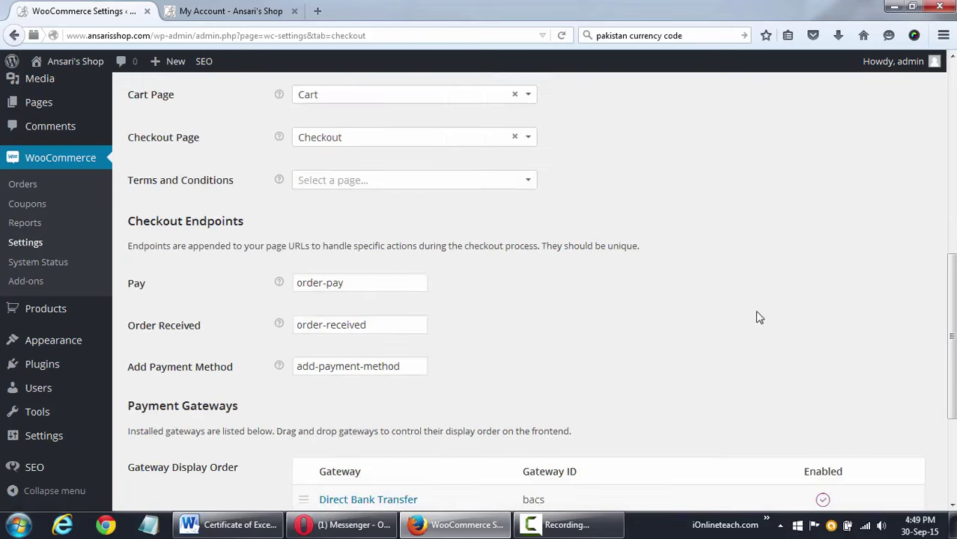
scroll(688, 346, down, 4)
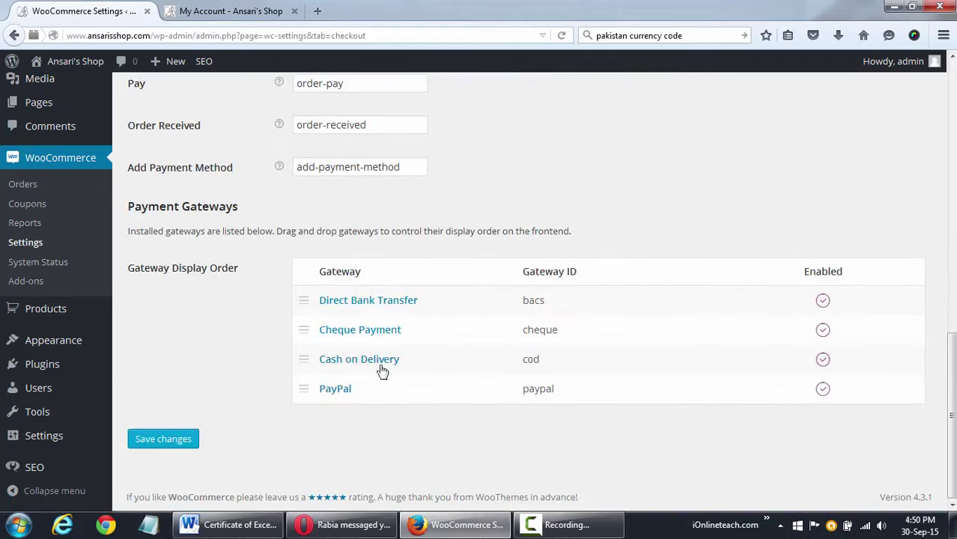
scroll(381, 292, up, 14)
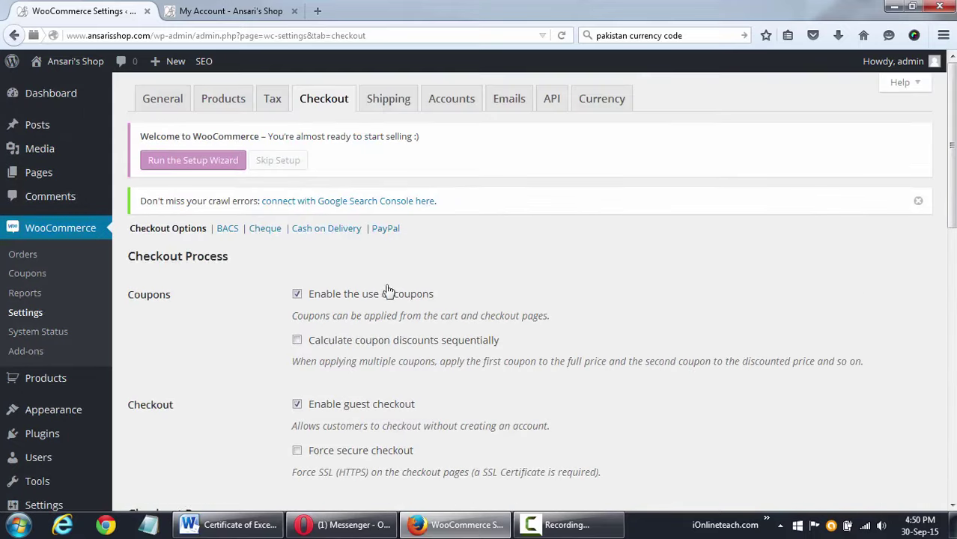
scroll(316, 396, down, 12)
scroll(316, 395, down, 1)
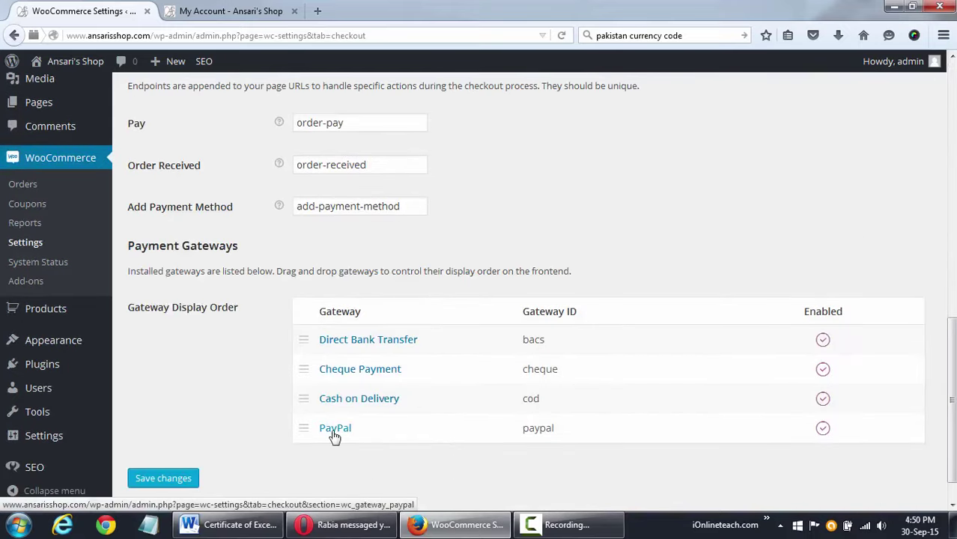
scroll(506, 218, up, 13)
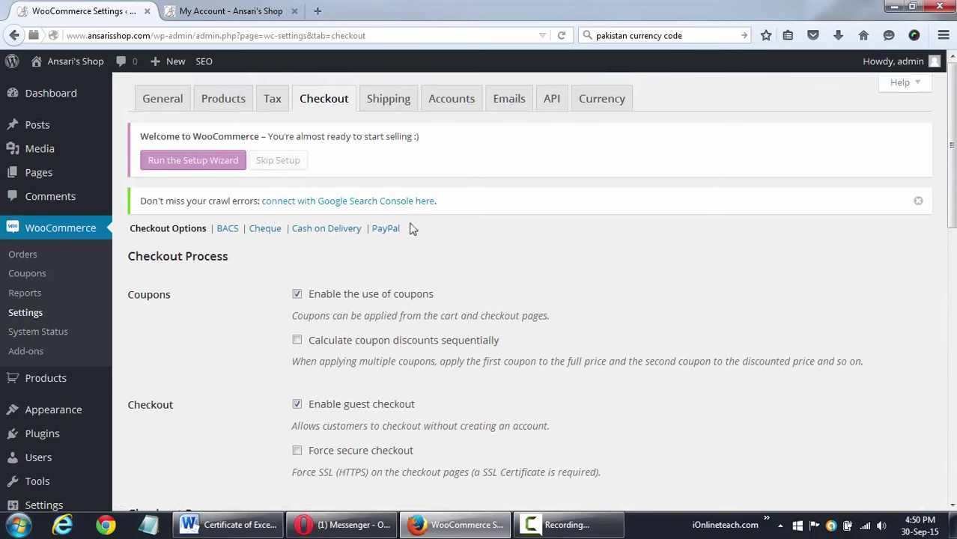
scroll(536, 335, down, 13)
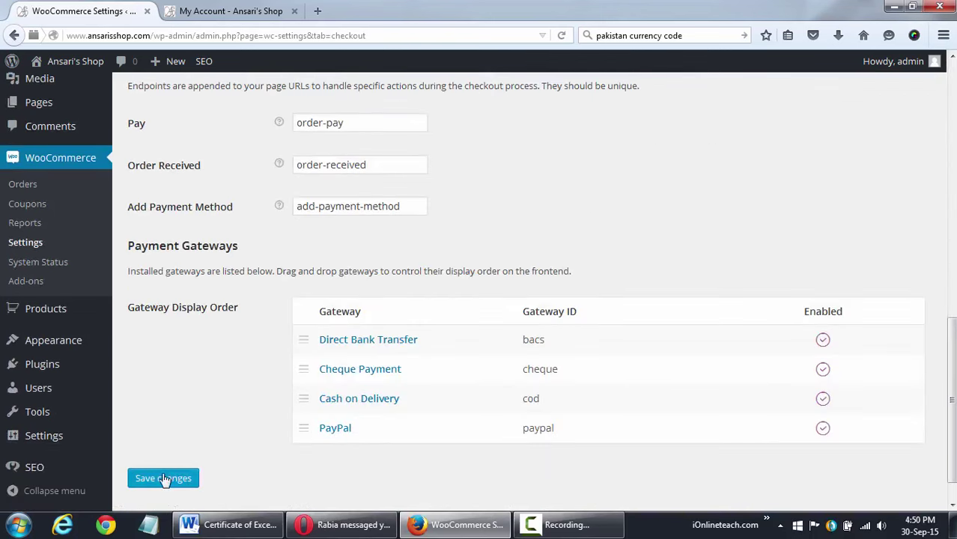
click(163, 480)
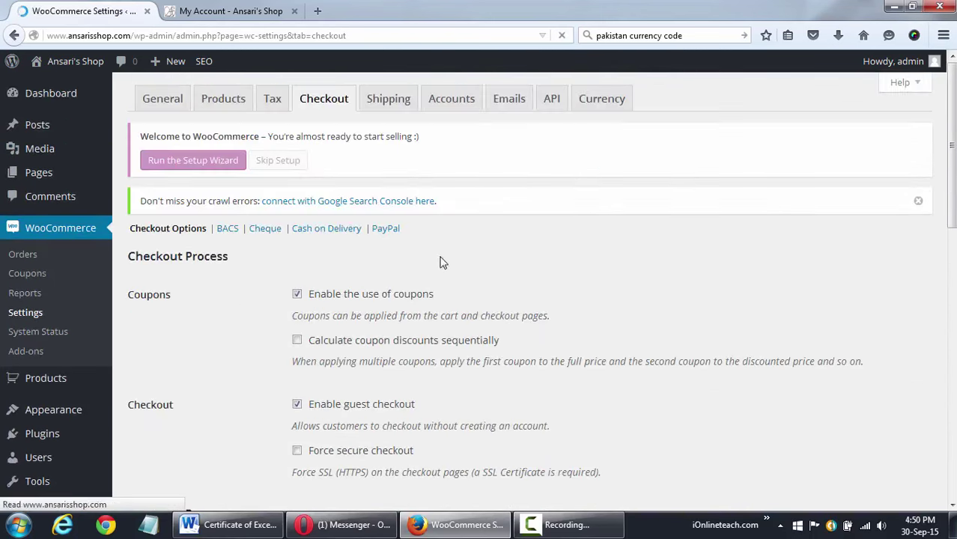
Open the PayPal gateway settings and examine its title, description, PayPal email and advanced options.
click(385, 266)
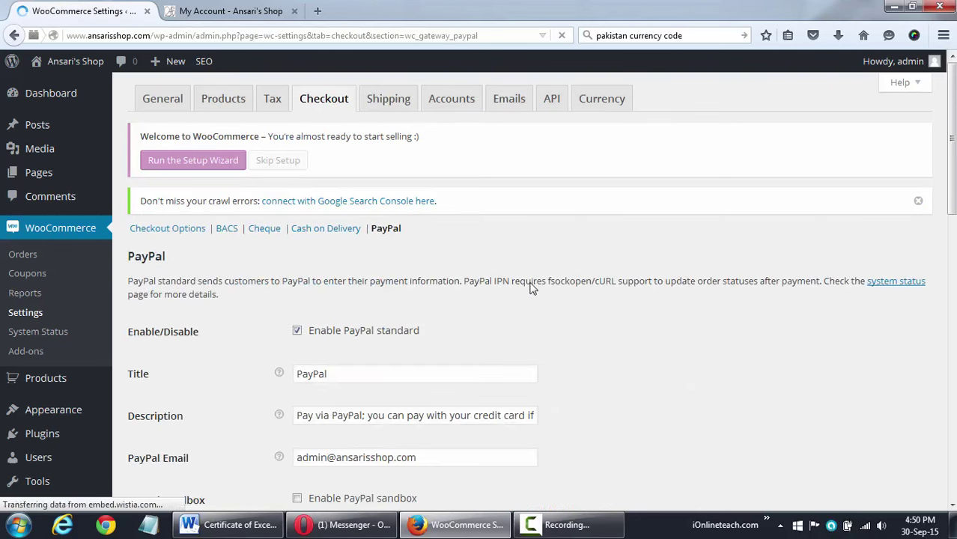
scroll(619, 299, down, 2)
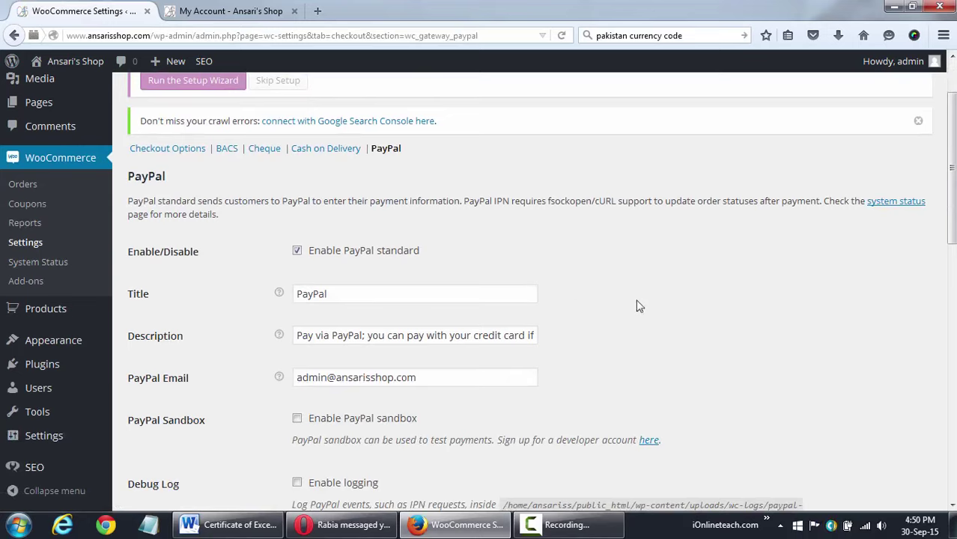
scroll(664, 305, down, 4)
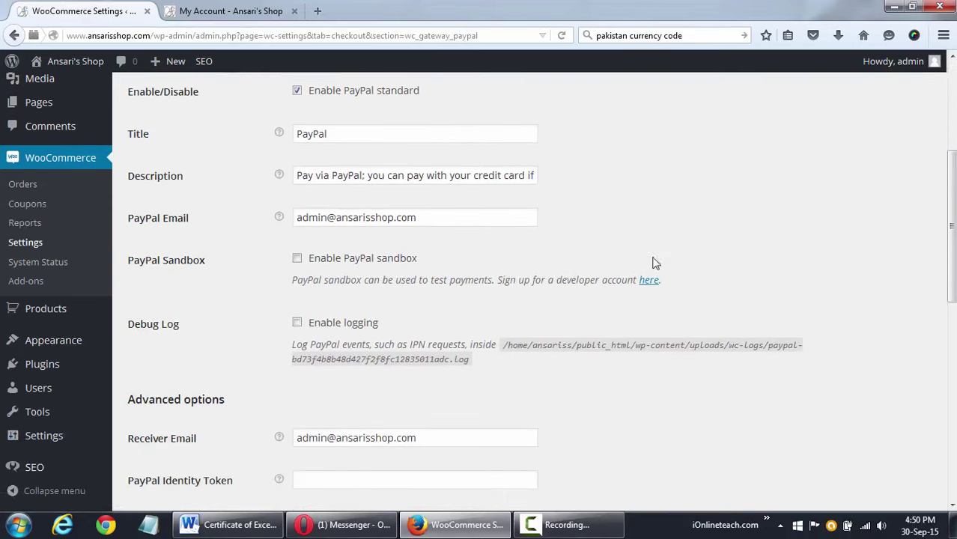
click(380, 177)
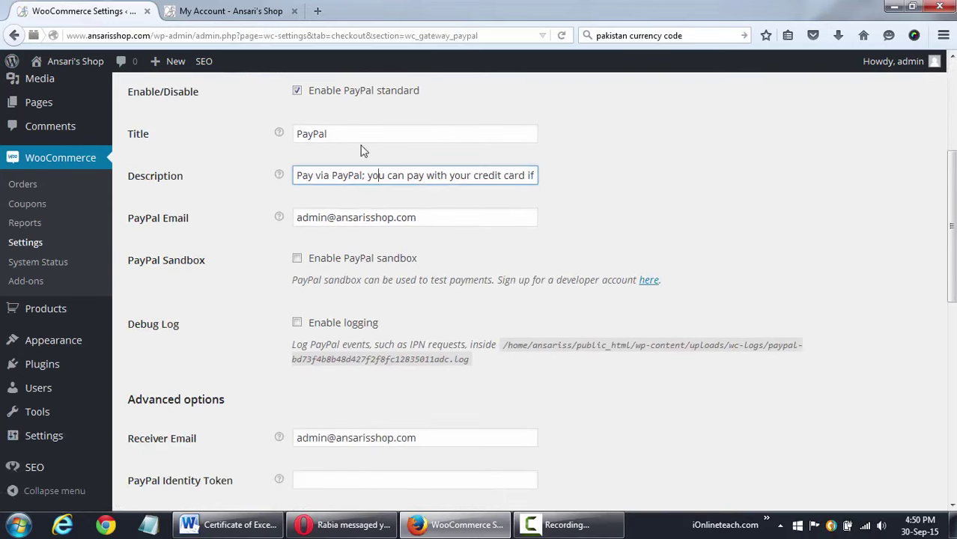
click(346, 129)
click(442, 217)
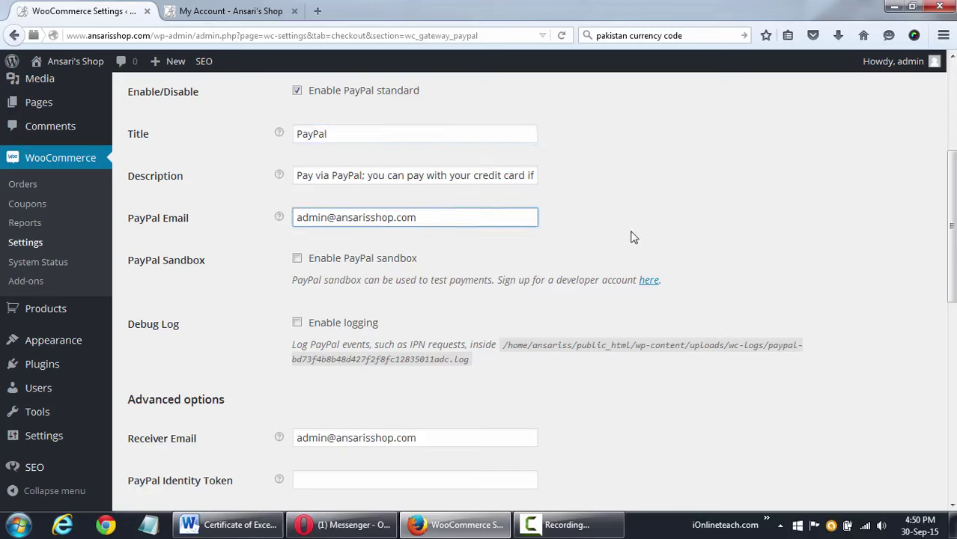
click(407, 129)
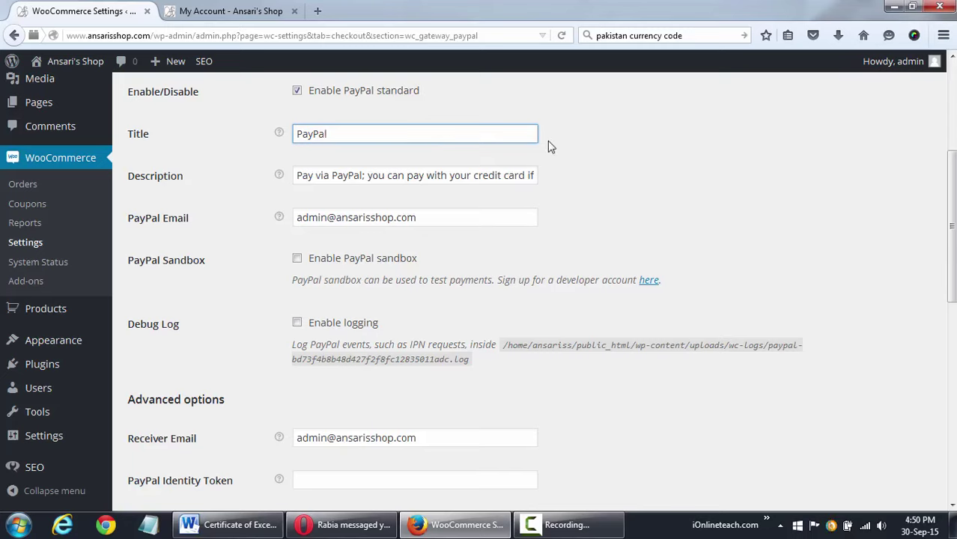
click(436, 224)
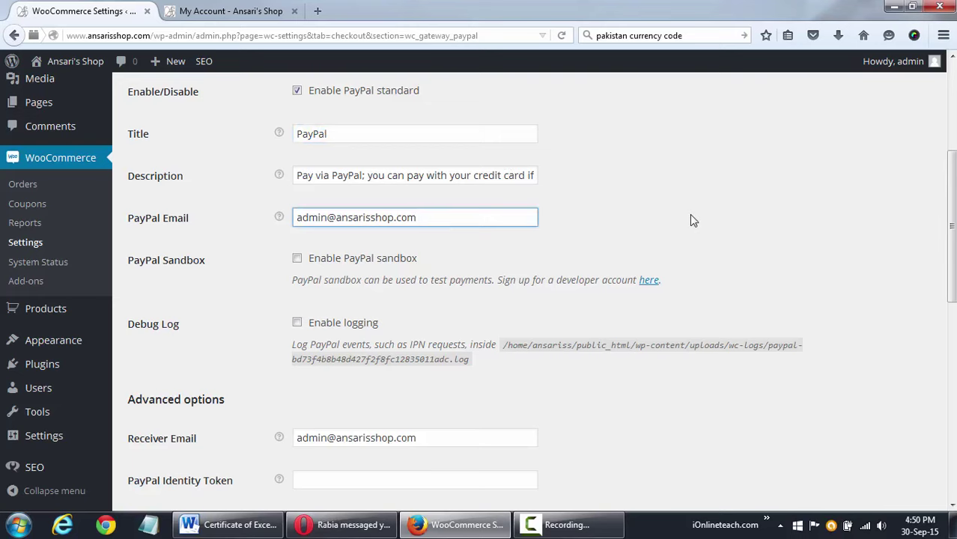
scroll(677, 199, down, 8)
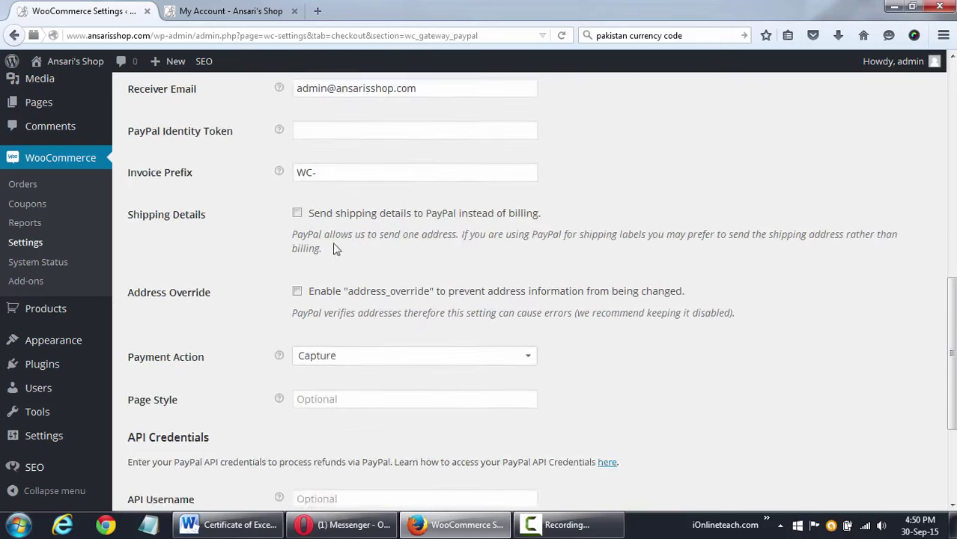
scroll(337, 249, down, 3)
scroll(384, 340, up, 12)
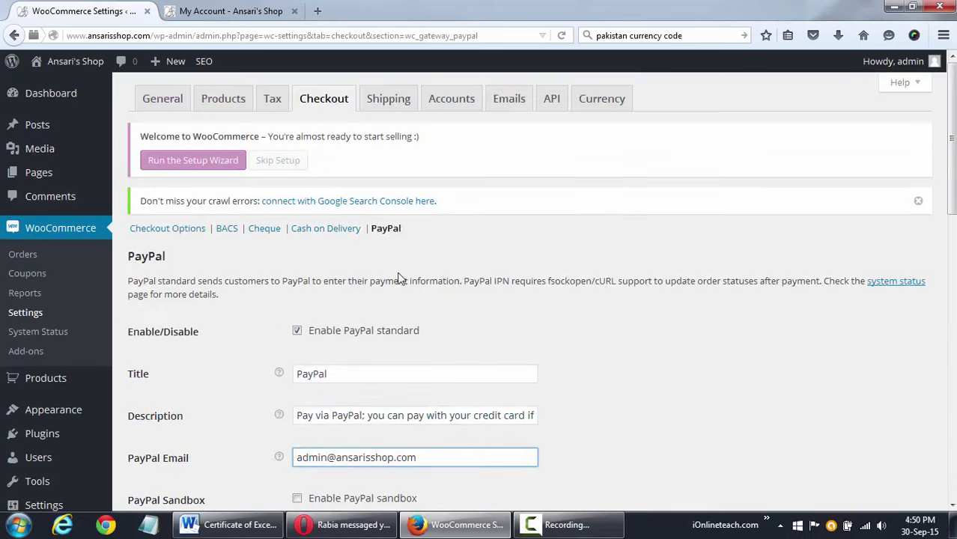
Open the store's shipping settings and review the shipping calculation options, including hiding costs until an address is entered.
click(388, 98)
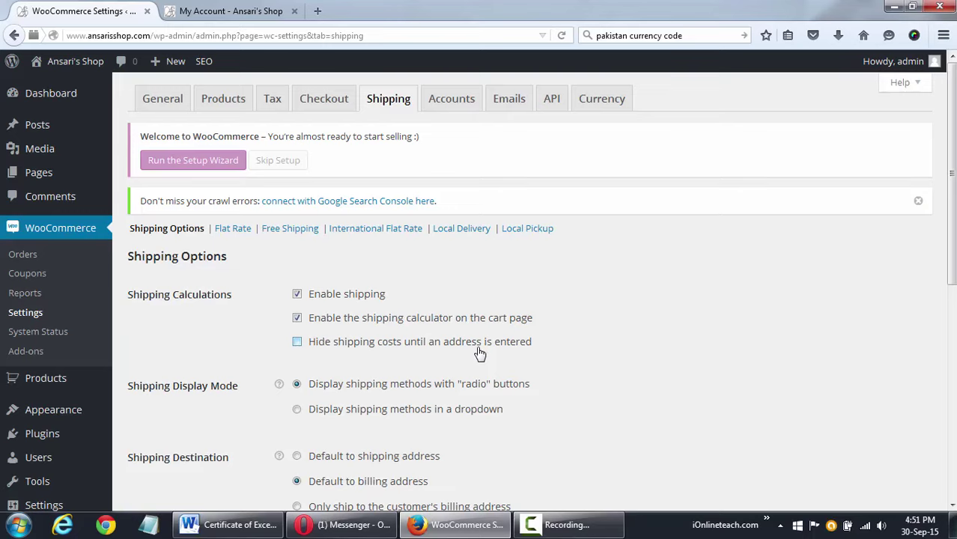
click(298, 347)
click(298, 346)
click(398, 355)
click(398, 354)
Set the shipping destination to "Default to shipping address" and save the shipping settings.
scroll(647, 359, down, 4)
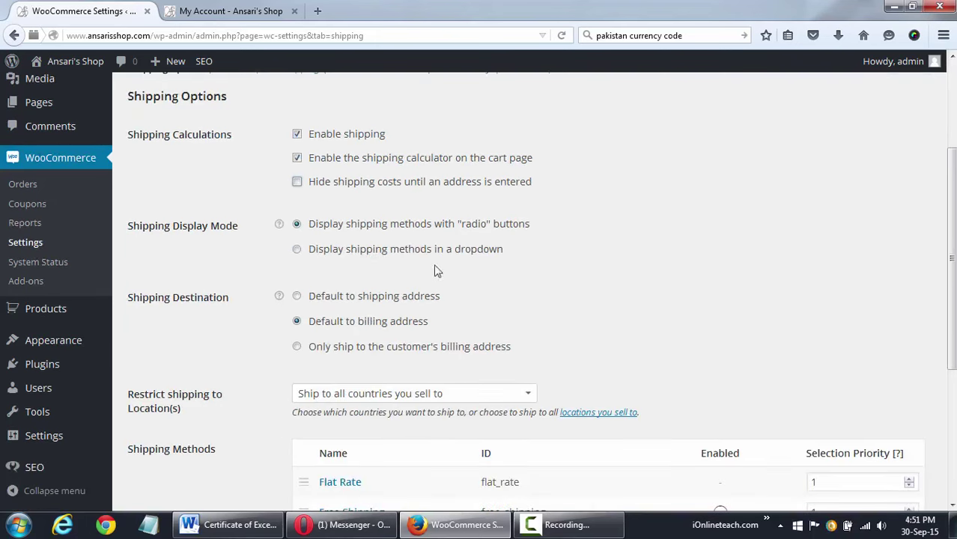
click(404, 302)
scroll(515, 315, down, 5)
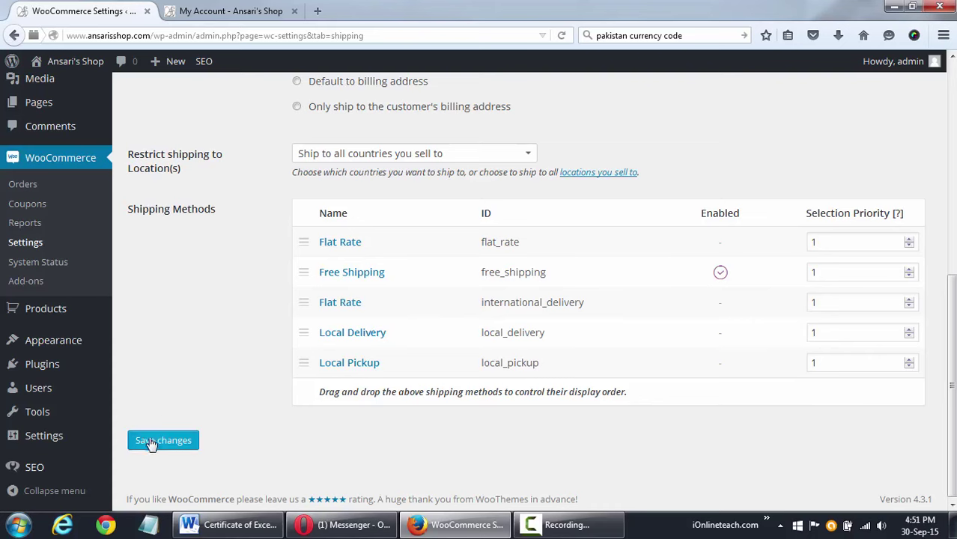
click(151, 442)
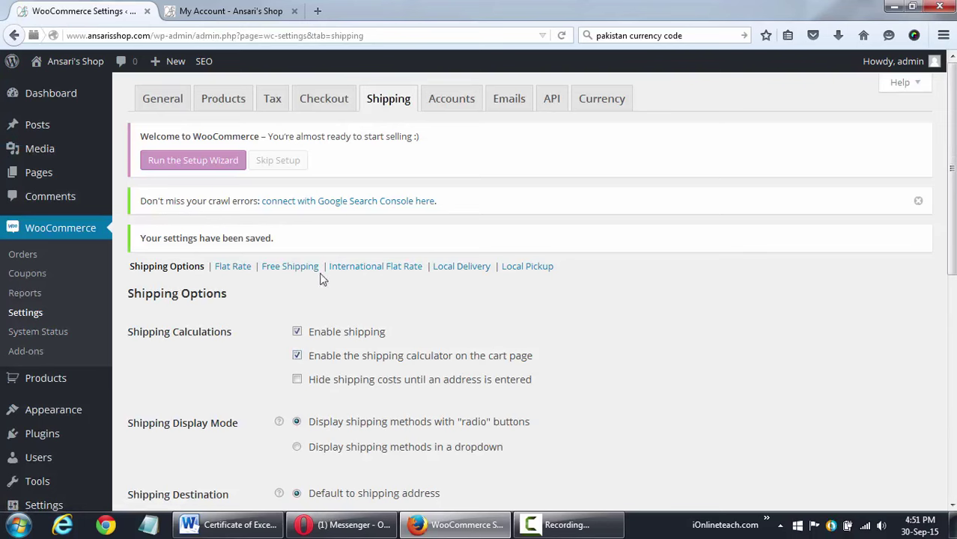
Enable the Flat Rate shipping method and keep its availability at all allowed countries.
click(235, 270)
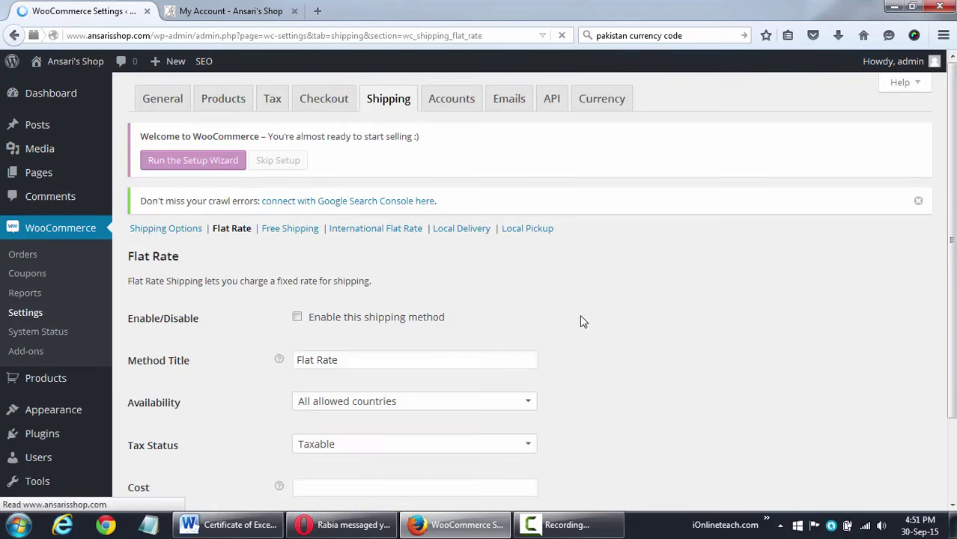
scroll(589, 323, down, 2)
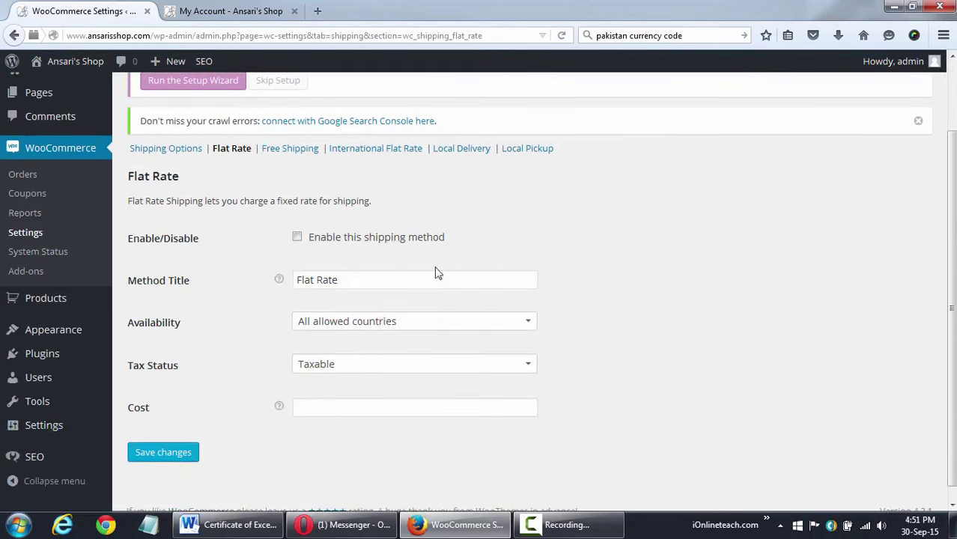
click(382, 239)
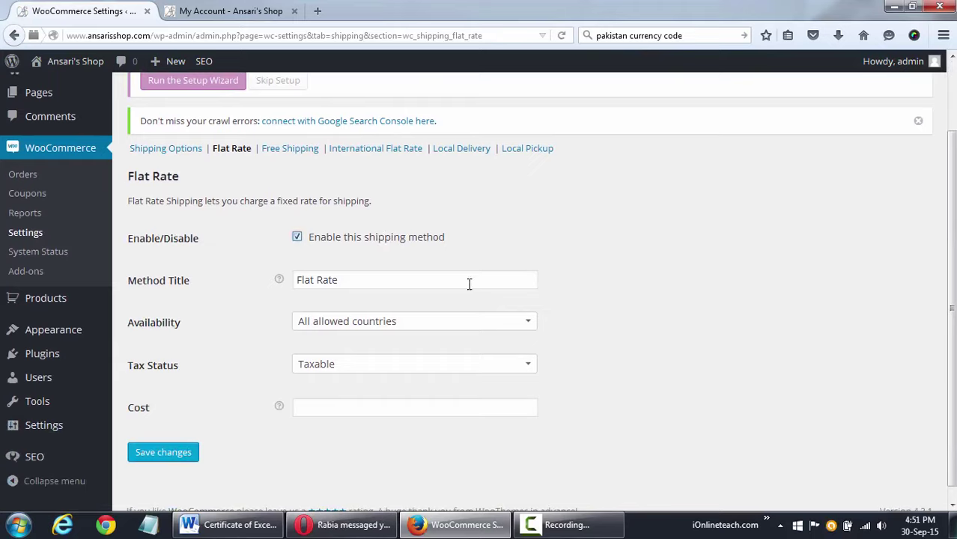
click(464, 330)
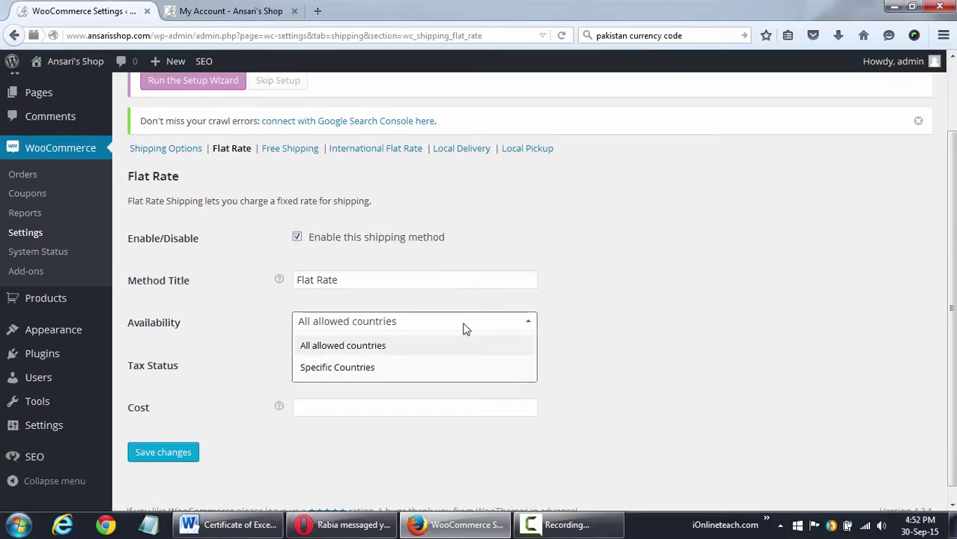
click(620, 307)
Set the Flat Rate method's tax status to None and its cost to 20.
click(431, 372)
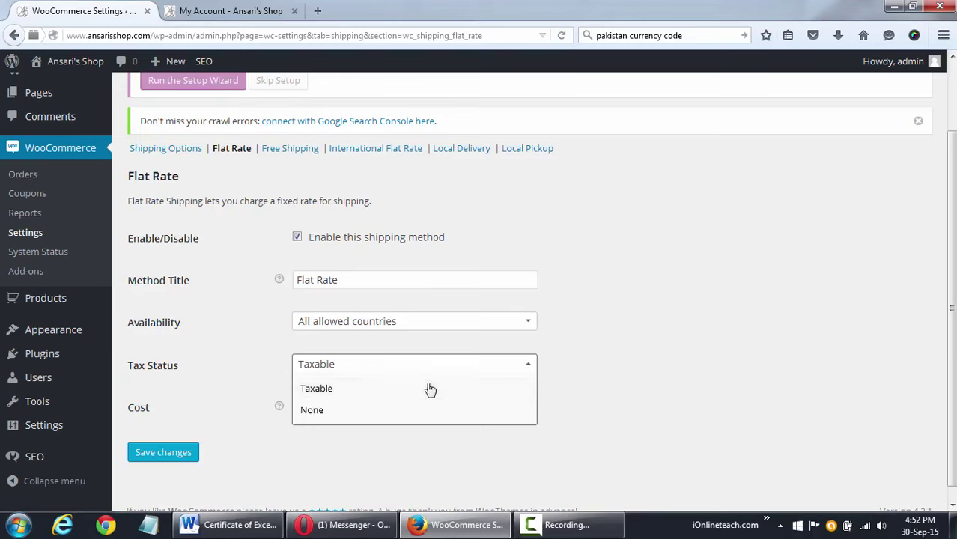
click(425, 410)
click(430, 406)
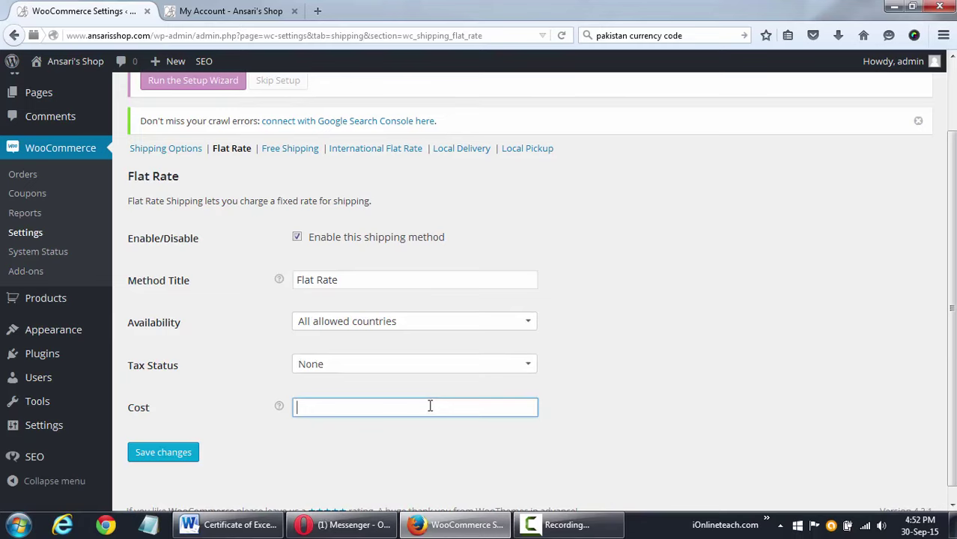
text(20)
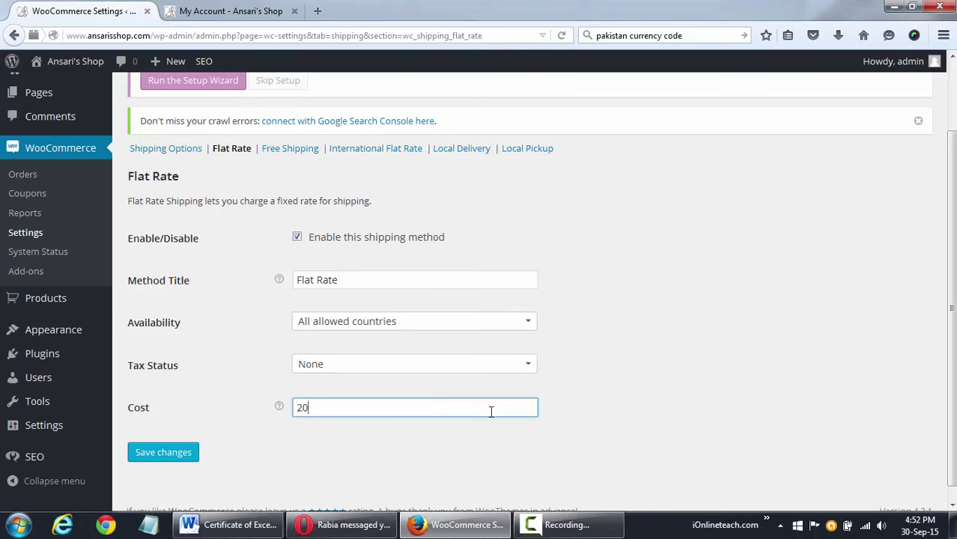
click(631, 428)
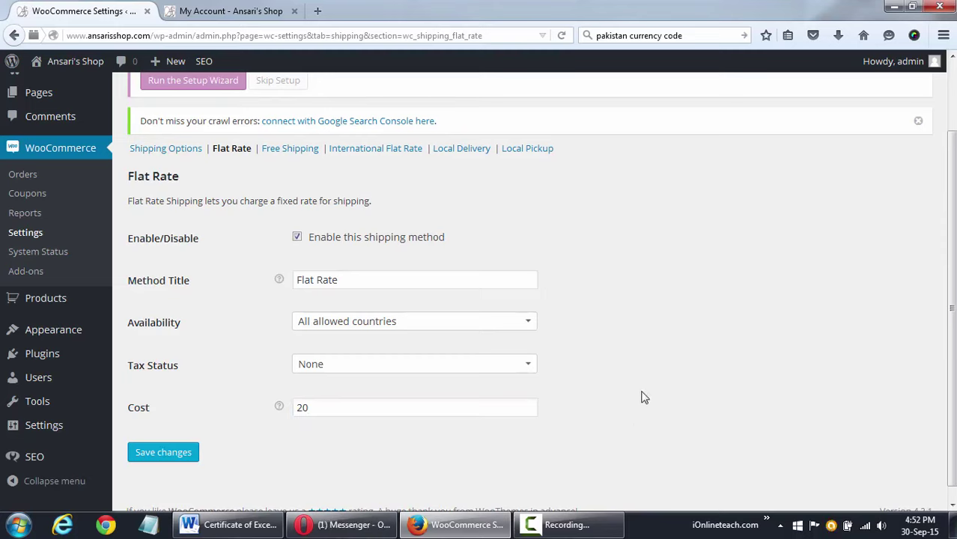
Save the Flat Rate shipping method's settings and check the saved values.
click(181, 455)
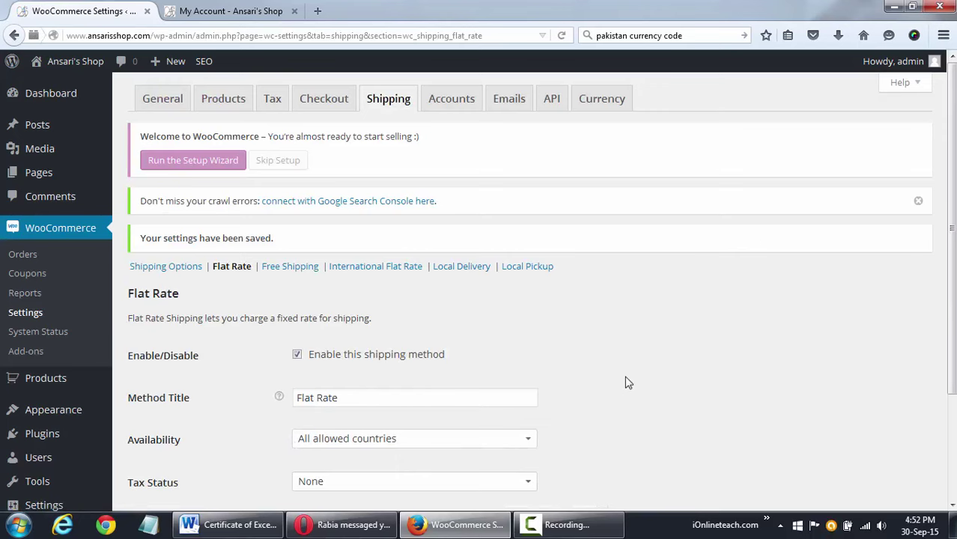
scroll(670, 370, down, 3)
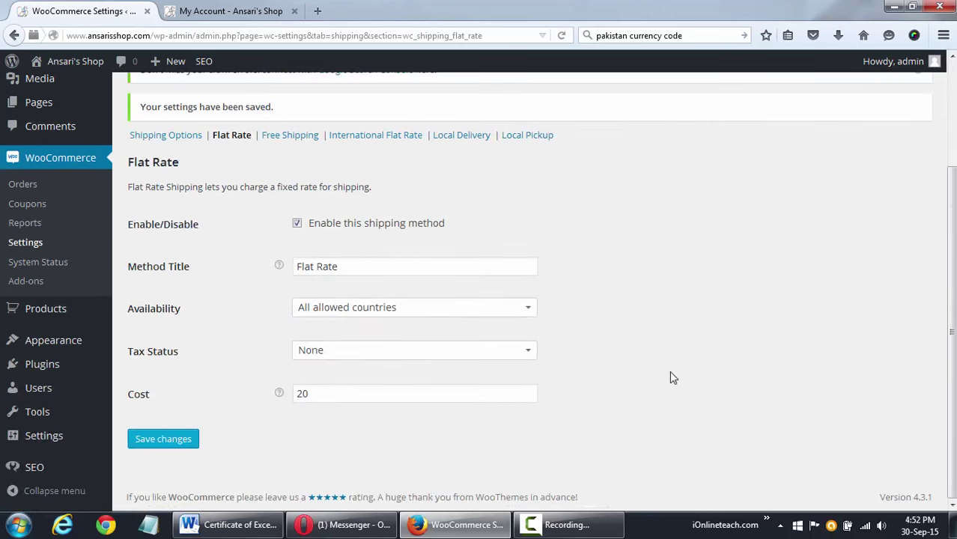
scroll(670, 371, up, 3)
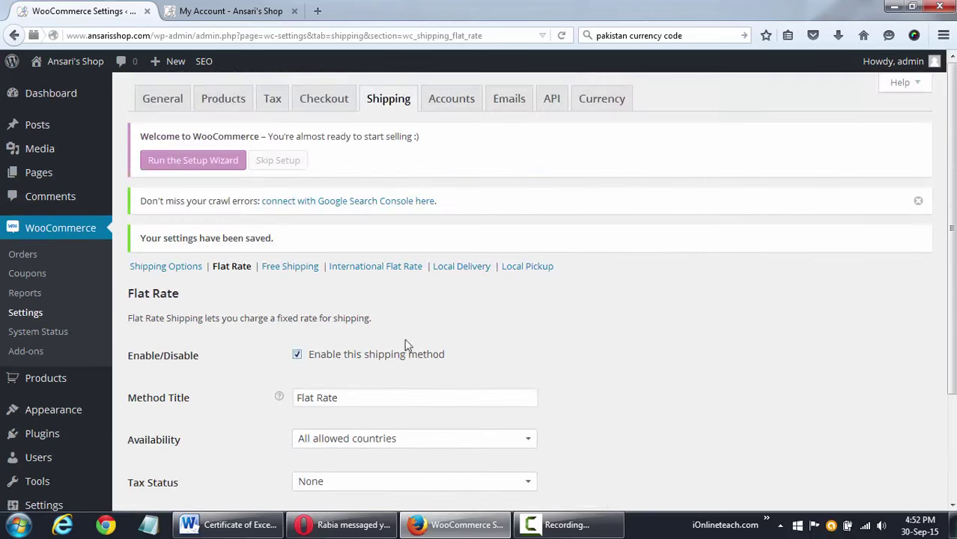
Open the Free Shipping method's settings, keep its availability at all allowed countries and make it require "A minimum order amount (defined below)".
click(307, 268)
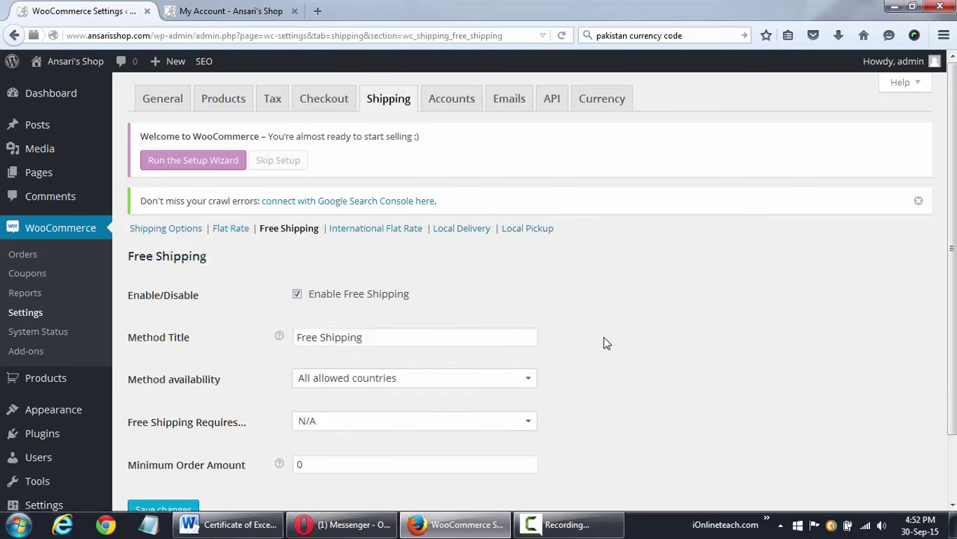
scroll(668, 363, down, 2)
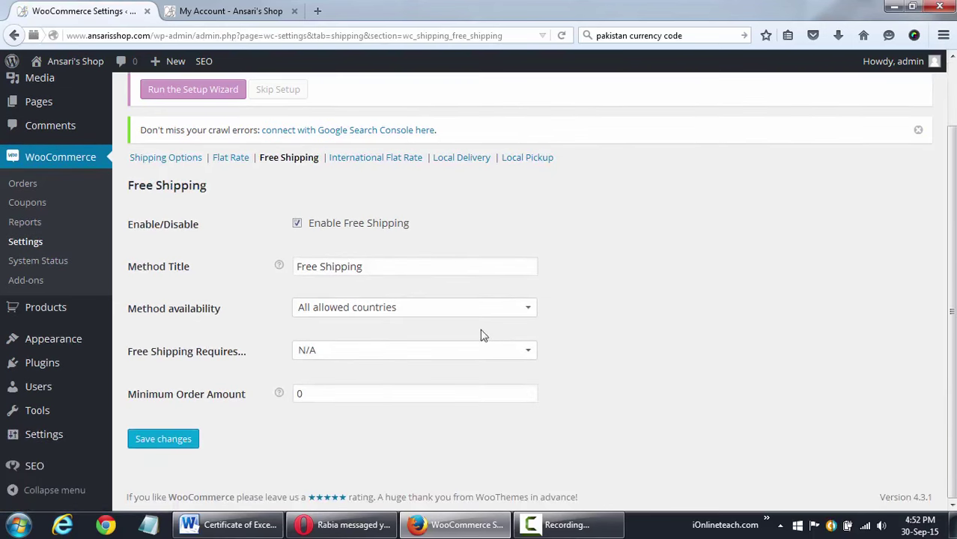
click(465, 313)
click(668, 317)
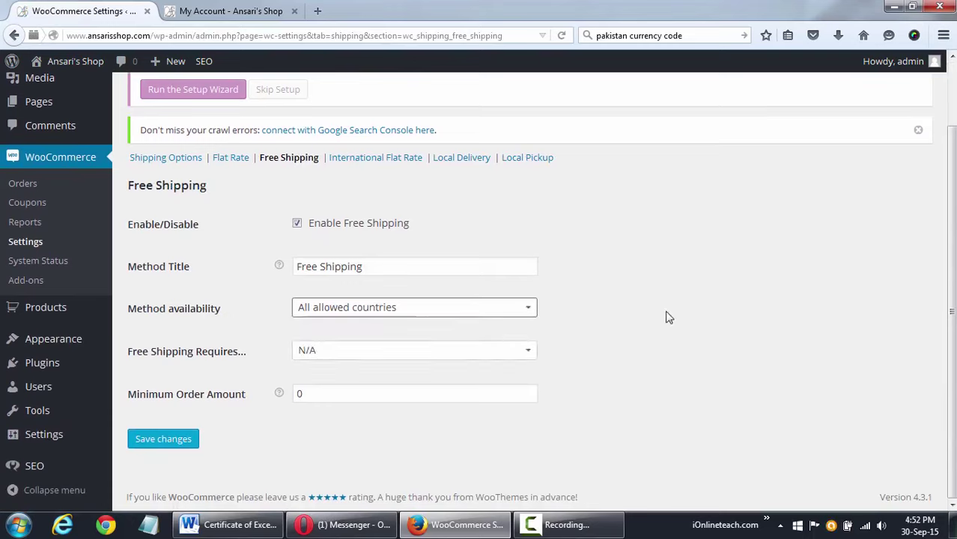
click(387, 268)
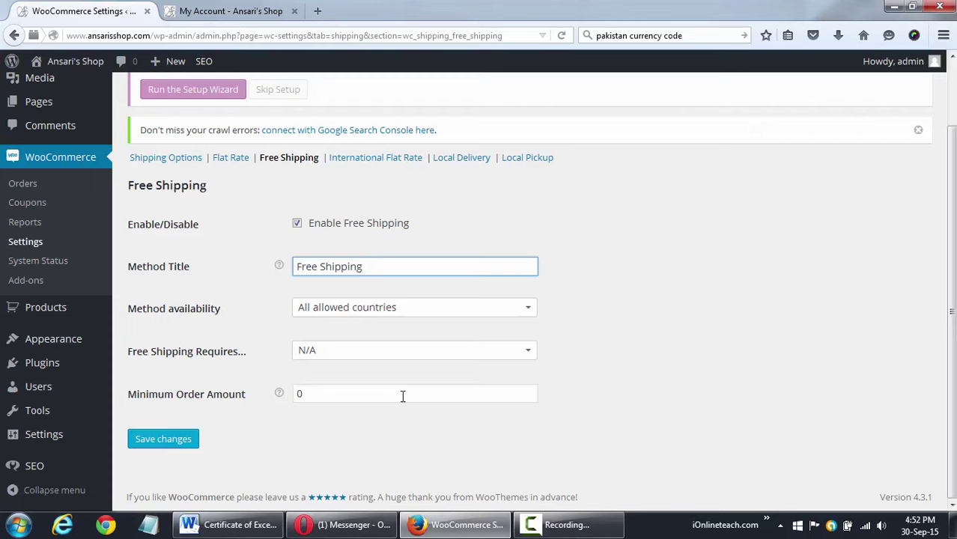
click(394, 358)
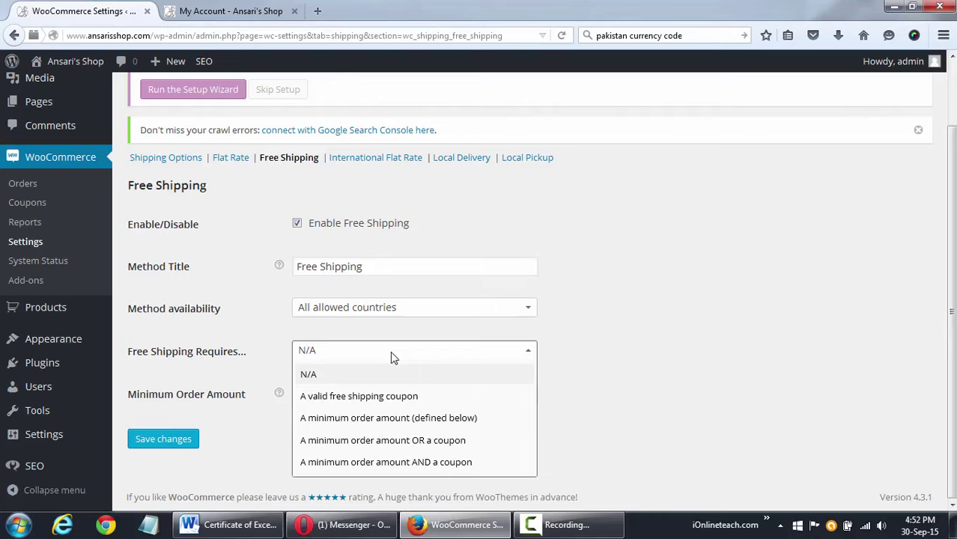
click(452, 419)
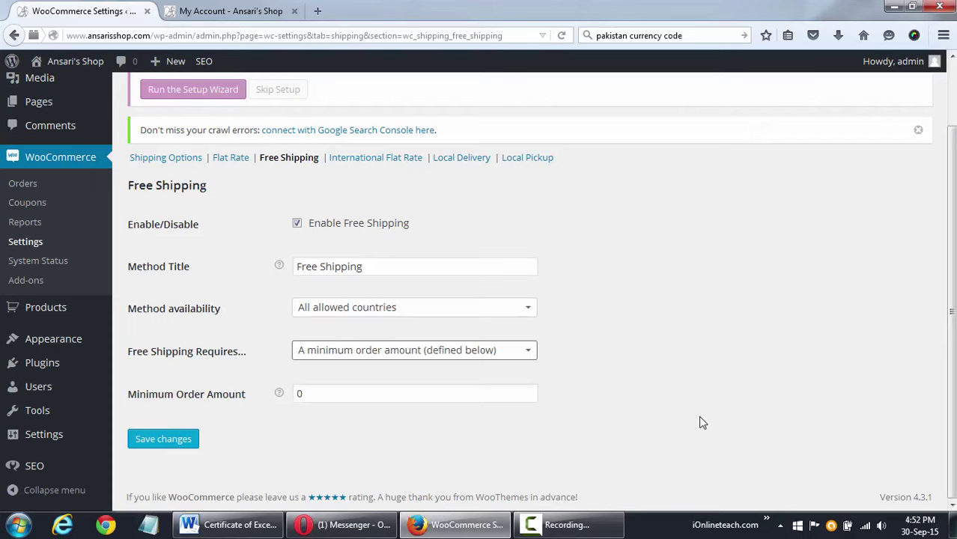
Set the Free Shipping minimum order amount to 1500 and save the settings.
double_click(454, 397)
text(1500)
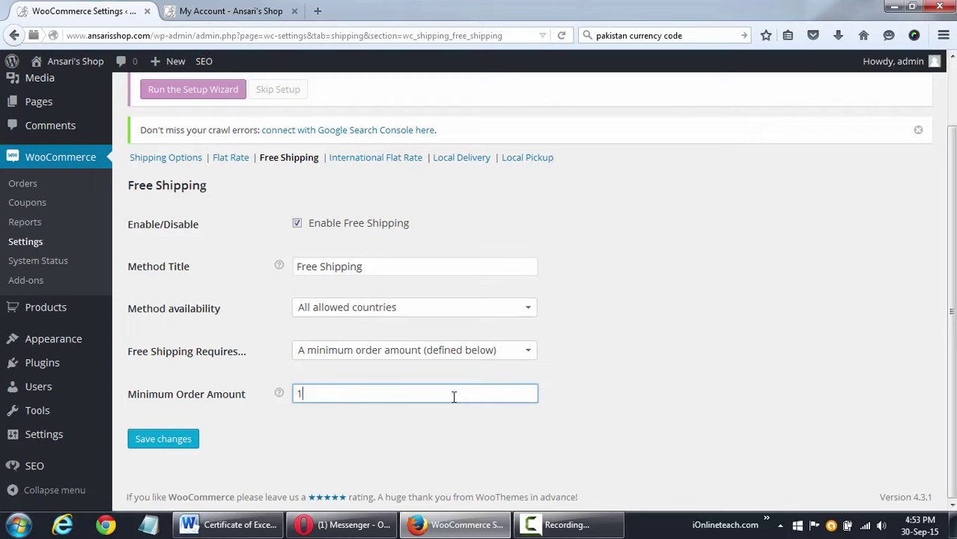
click(726, 396)
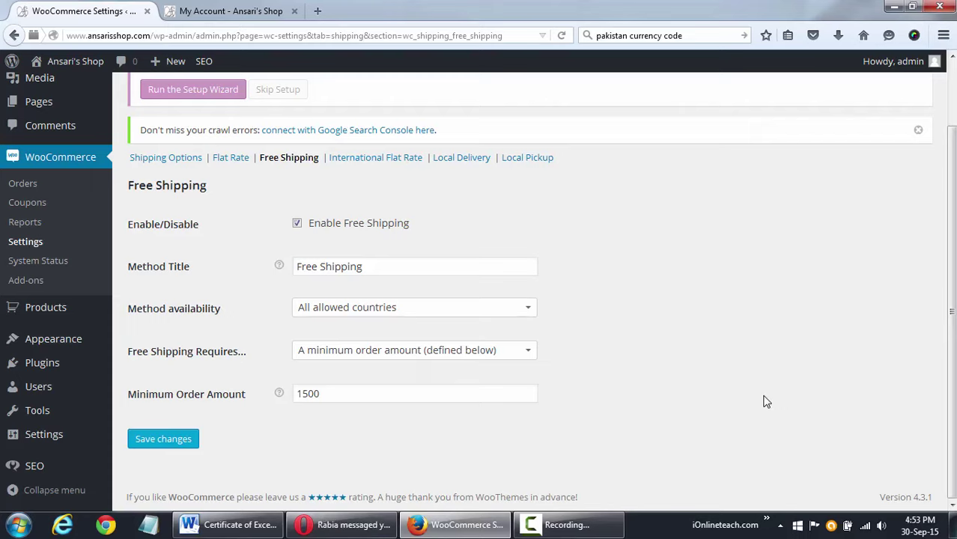
click(180, 444)
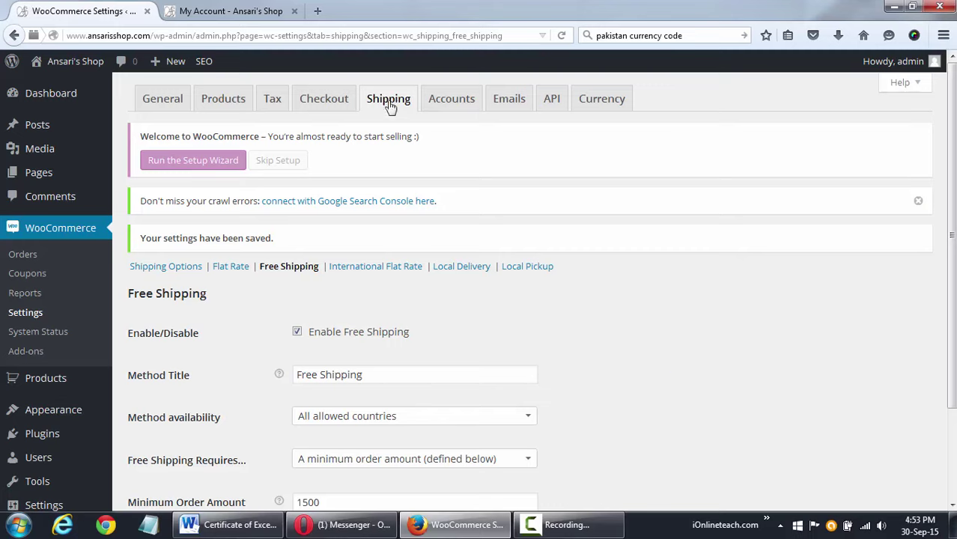
Open the store's account settings and review the assigned My Account page against the live page, plus the endpoints and registration options.
click(432, 103)
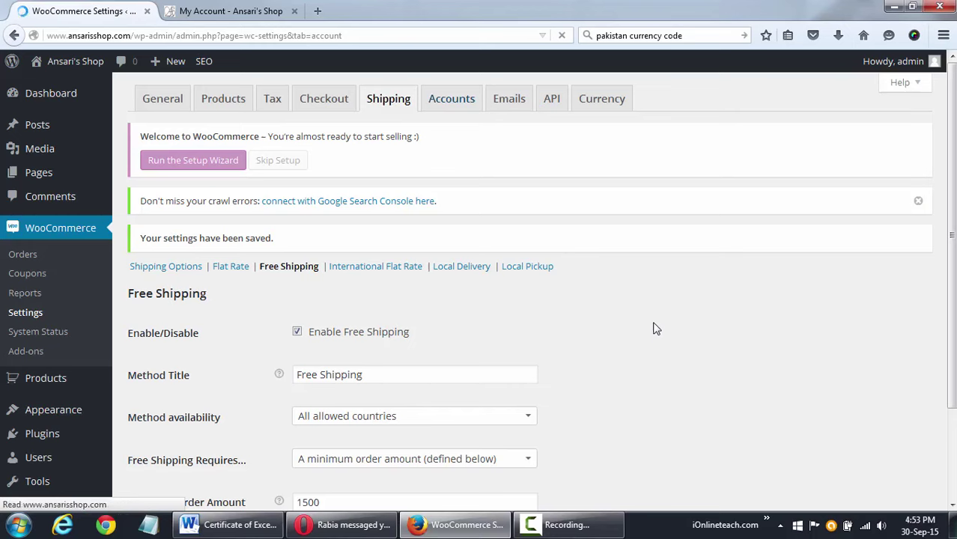
scroll(655, 333, down, 2)
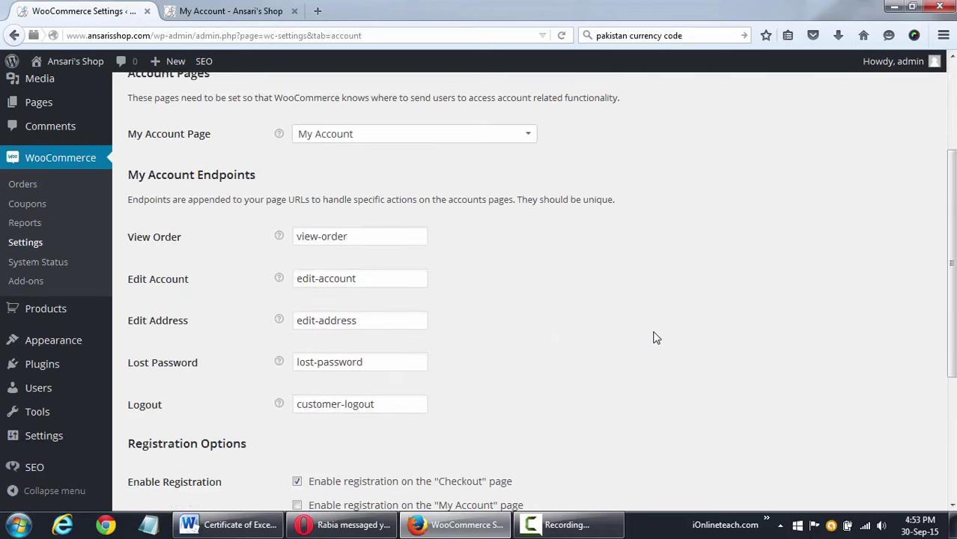
click(415, 141)
click(417, 140)
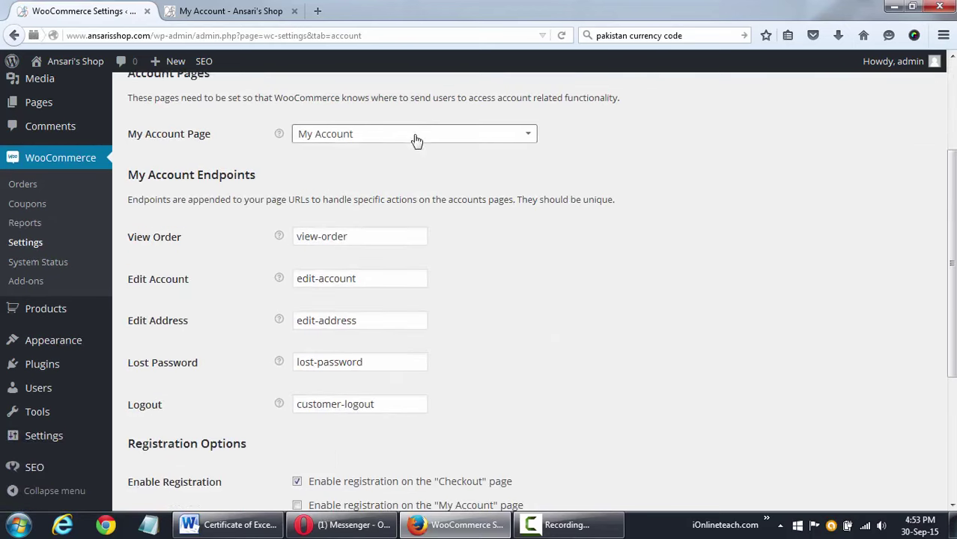
click(240, 15)
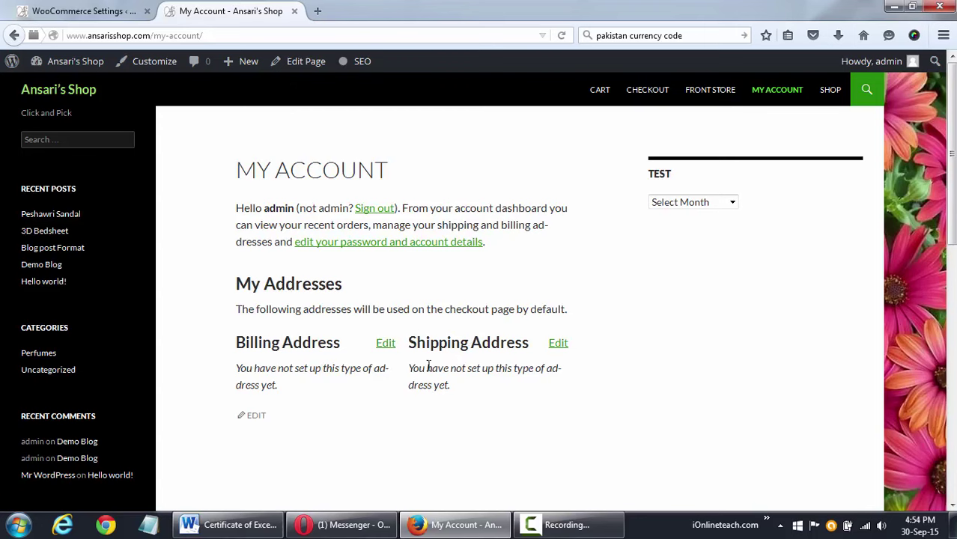
click(129, 11)
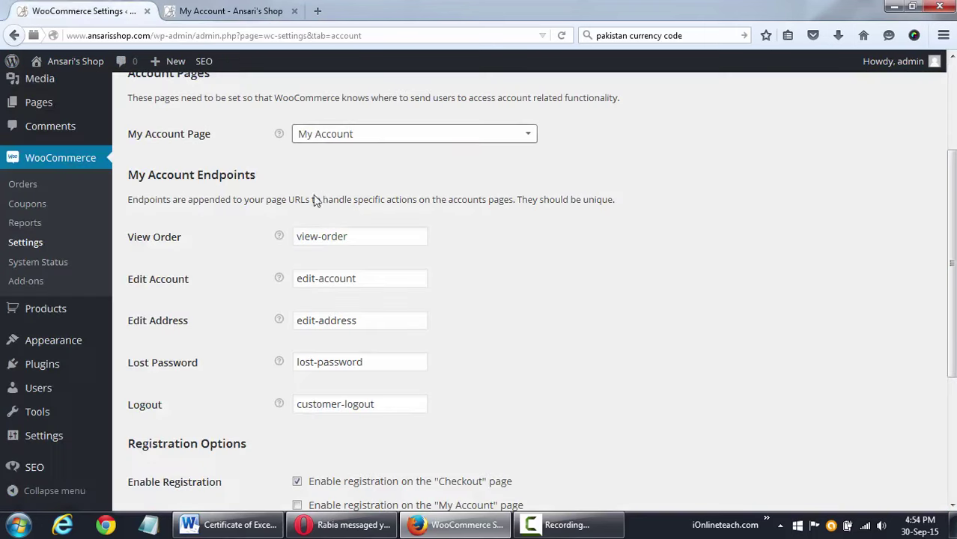
scroll(551, 303, down, 1)
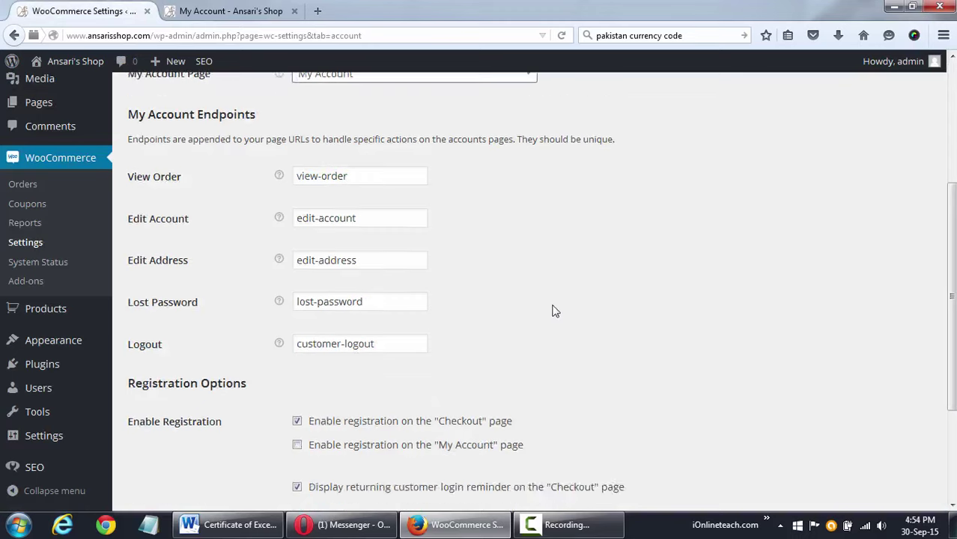
scroll(552, 311, down, 3)
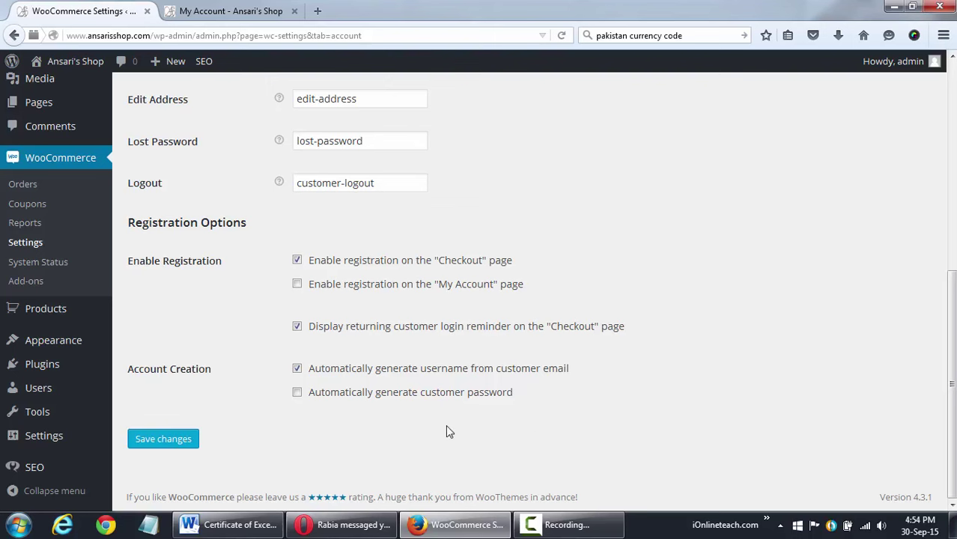
Open the store's email settings and review the sender options and the email template's header image, footer text and colours.
scroll(453, 389, up, 6)
scroll(460, 354, up, 1)
click(515, 100)
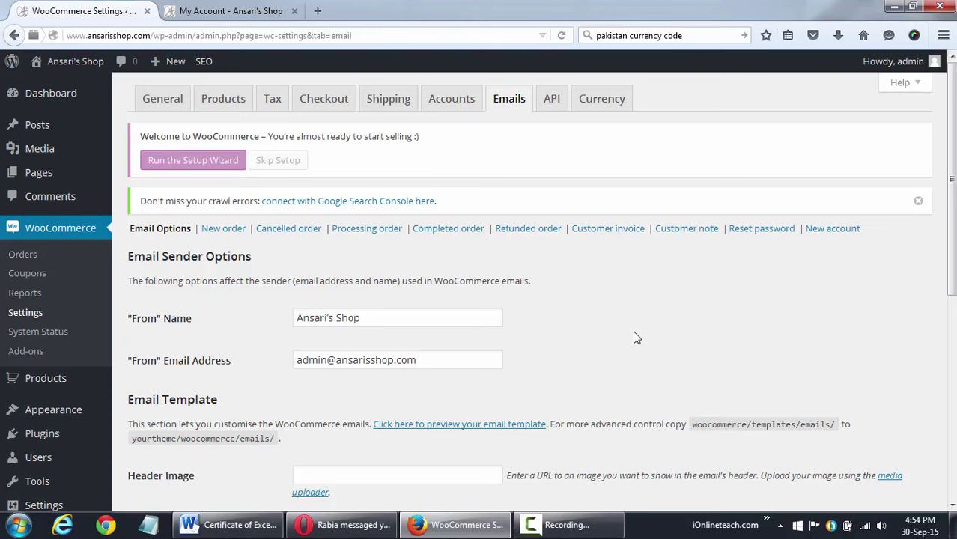
scroll(682, 307, down, 2)
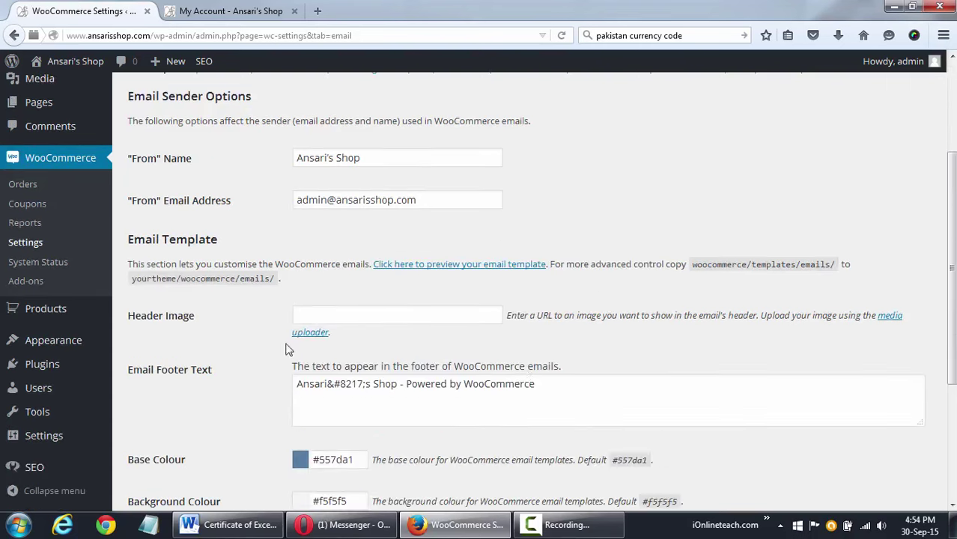
scroll(750, 361, down, 1)
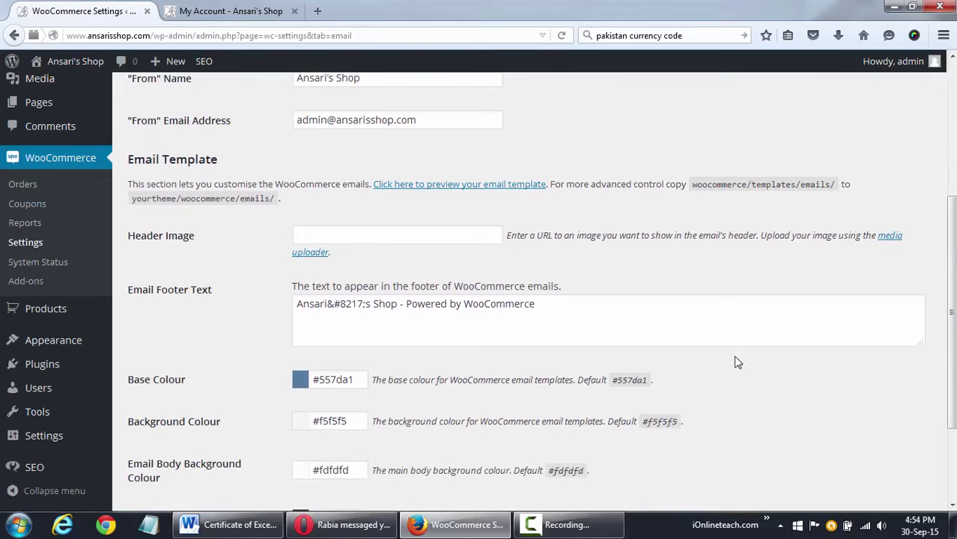